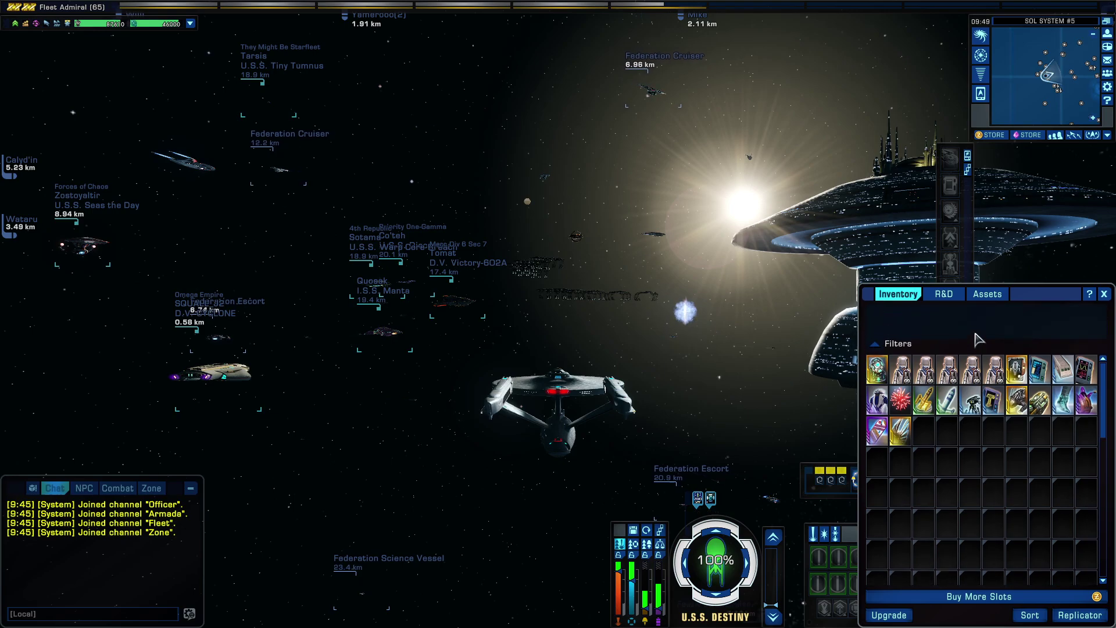
Step: Expand the inventory Filters bar and briefly view the Binding filter's checkbox options
{"action": "left_click", "coordinate": [876, 312]}
{"action": "left_click", "coordinate": [1101, 333]}
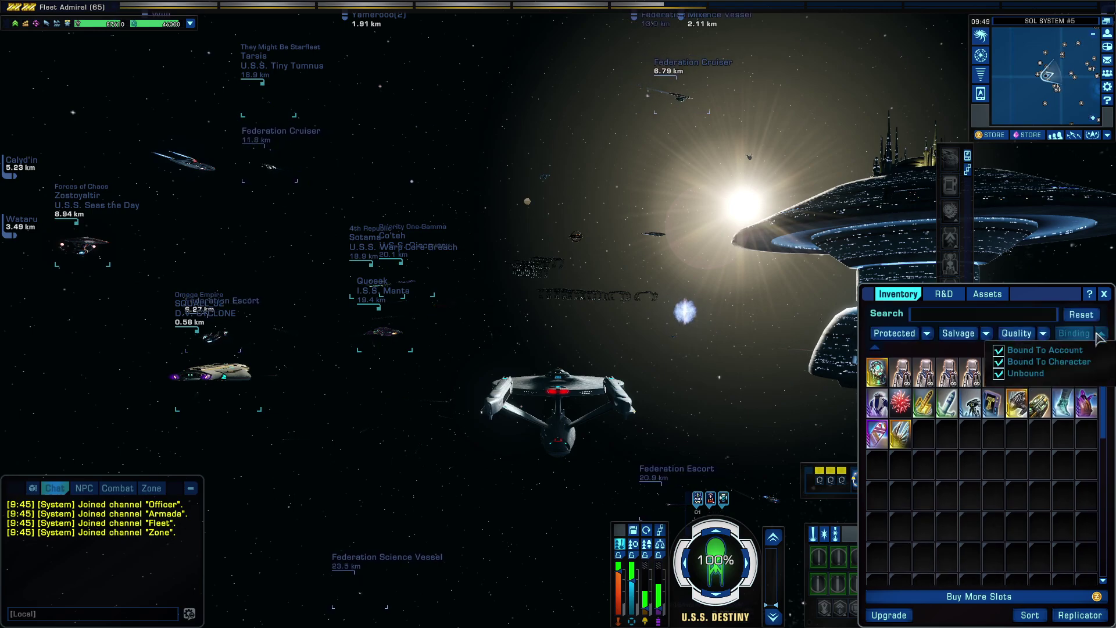
{"action": "left_click", "coordinate": [1102, 333]}
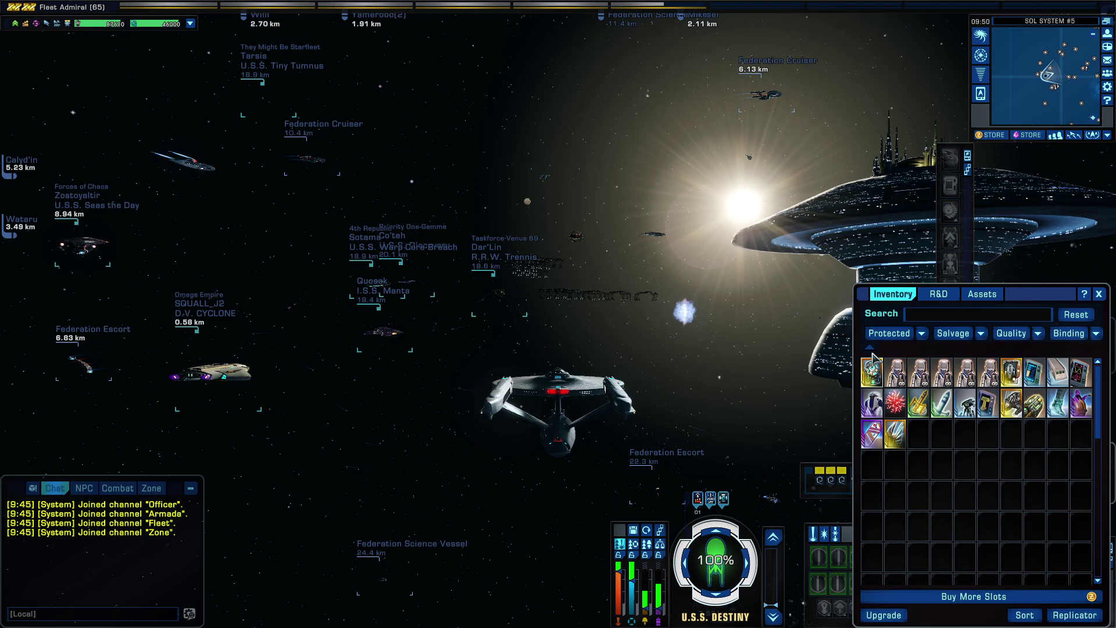
Step: Collapse the inventory Filters header so only the item grid shows
{"action": "left_click", "coordinate": [1088, 324]}
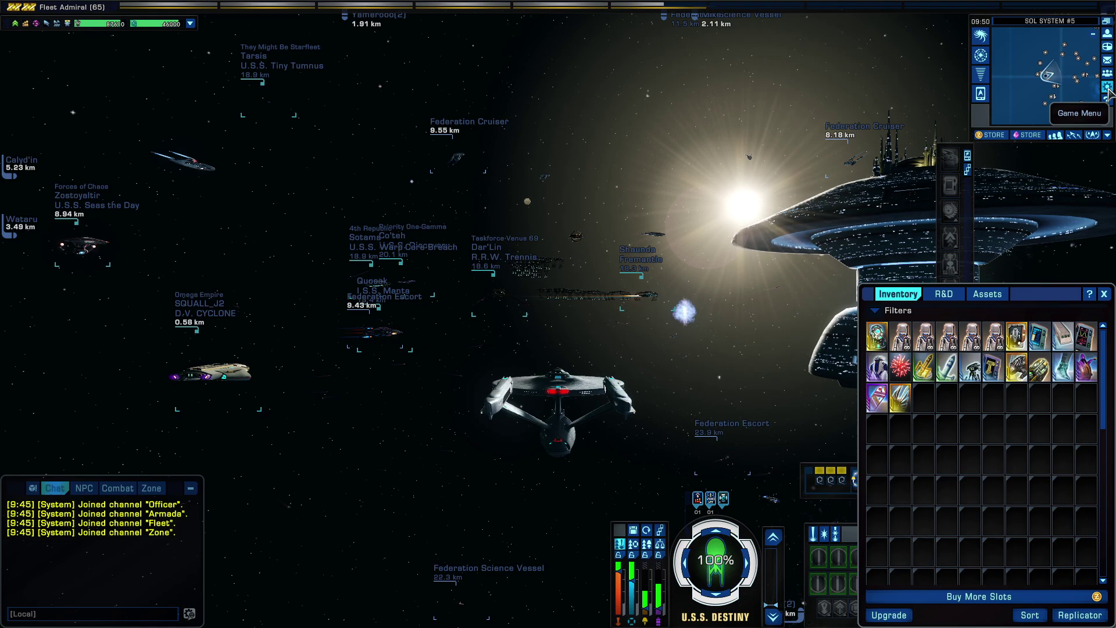
Step: Bring up the Basic game Options from the main game menu
{"action": "left_click", "coordinate": [1108, 88]}
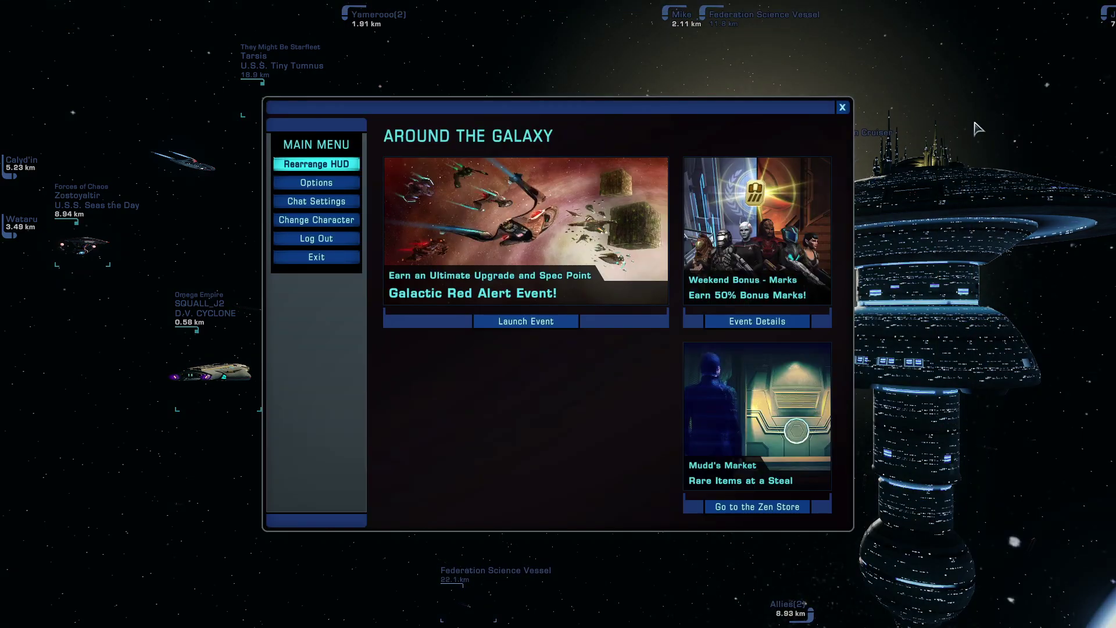
{"action": "left_click", "coordinate": [307, 184]}
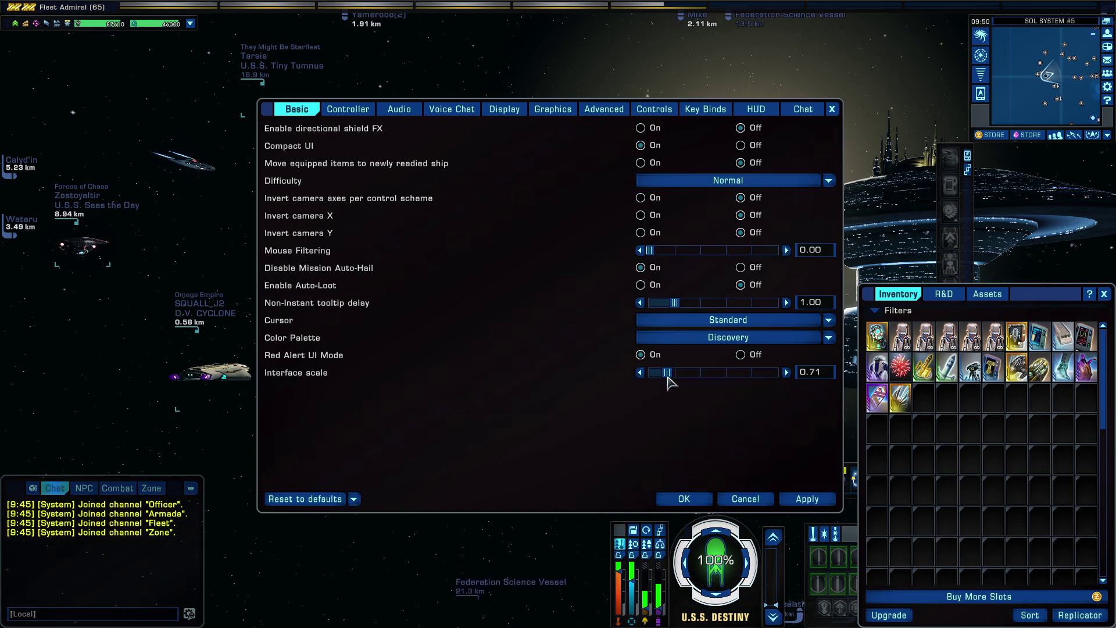
Step: Lower the Interface scale slider to 0.60 and apply it
{"action": "mouse_move", "coordinate": [695, 372]}
{"action": "left_mouse_down"}
{"action": "mouse_move", "coordinate": [727, 372]}
{"action": "mouse_move", "coordinate": [648, 373]}
{"action": "left_mouse_up"}
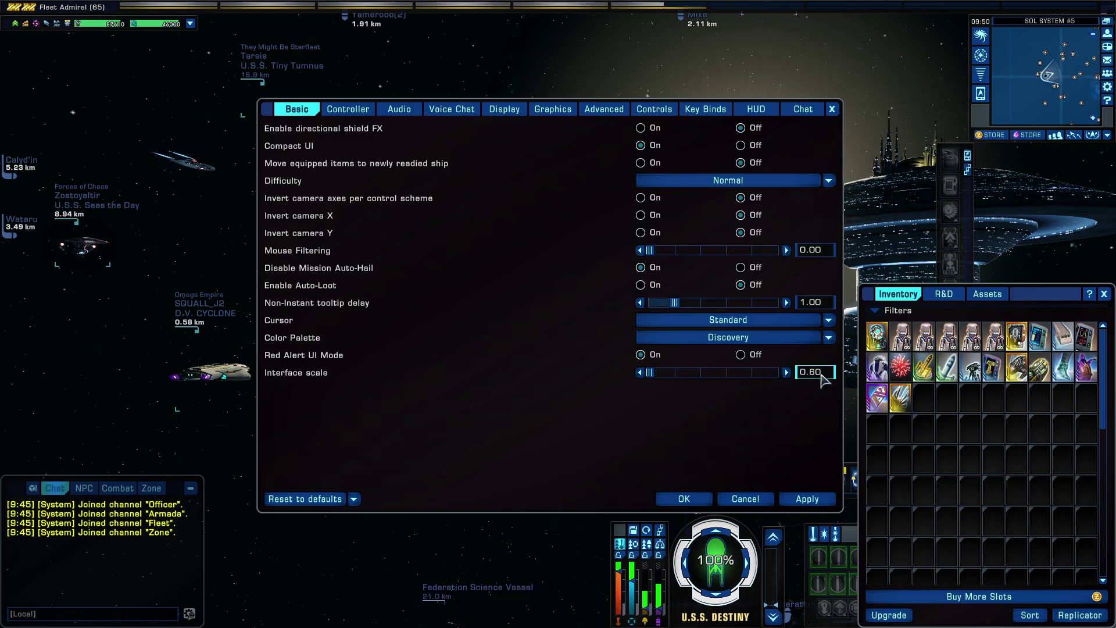
{"action": "left_click", "coordinate": [813, 500]}
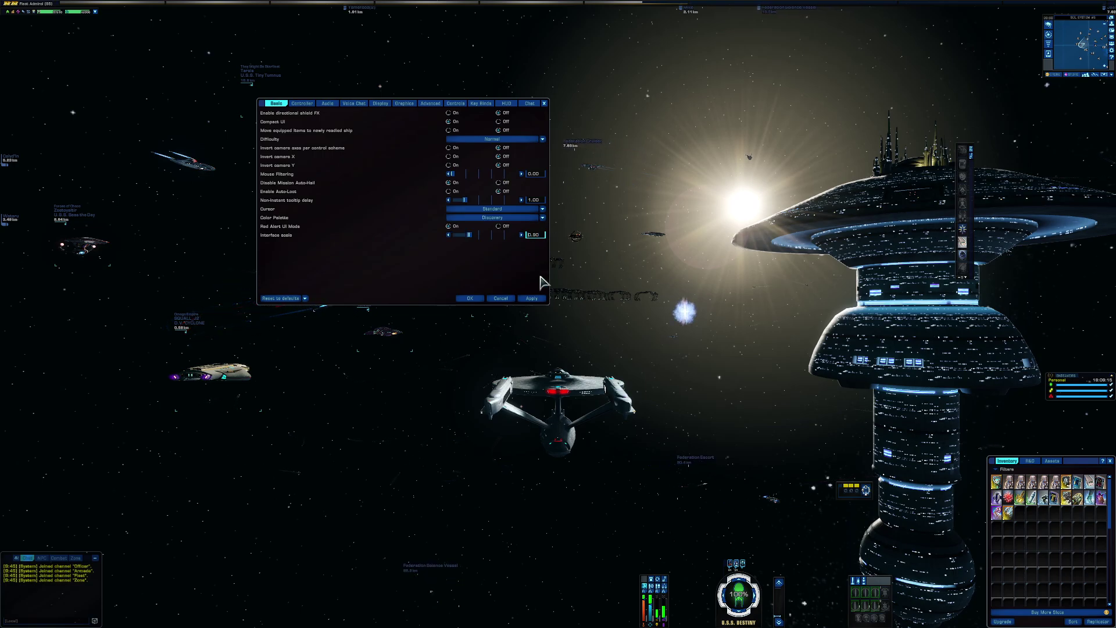
Step: Apply interface scale 0.90, then 1.00, and re-expand the inventory filters
{"action": "left_click", "coordinate": [530, 299]}
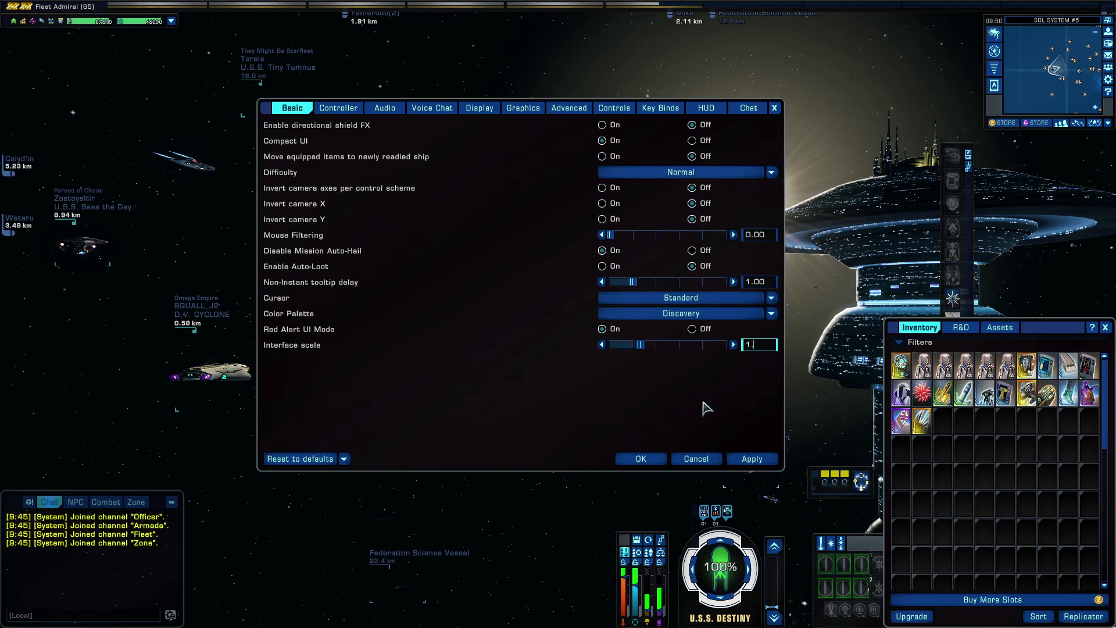
{"action": "left_click", "coordinate": [752, 460]}
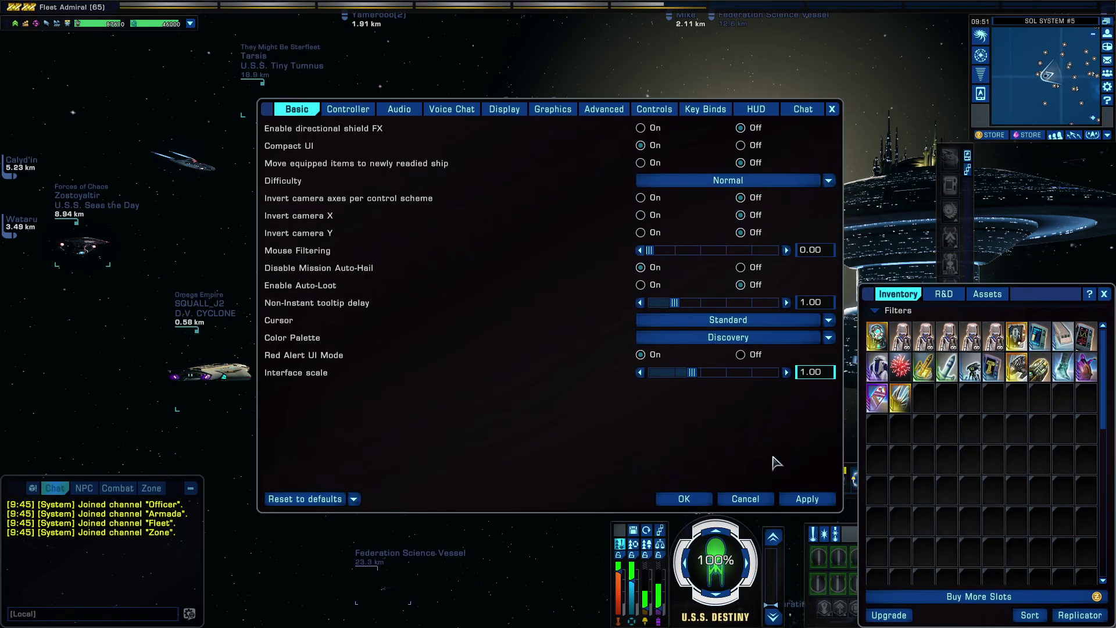
{"action": "left_click", "coordinate": [875, 310]}
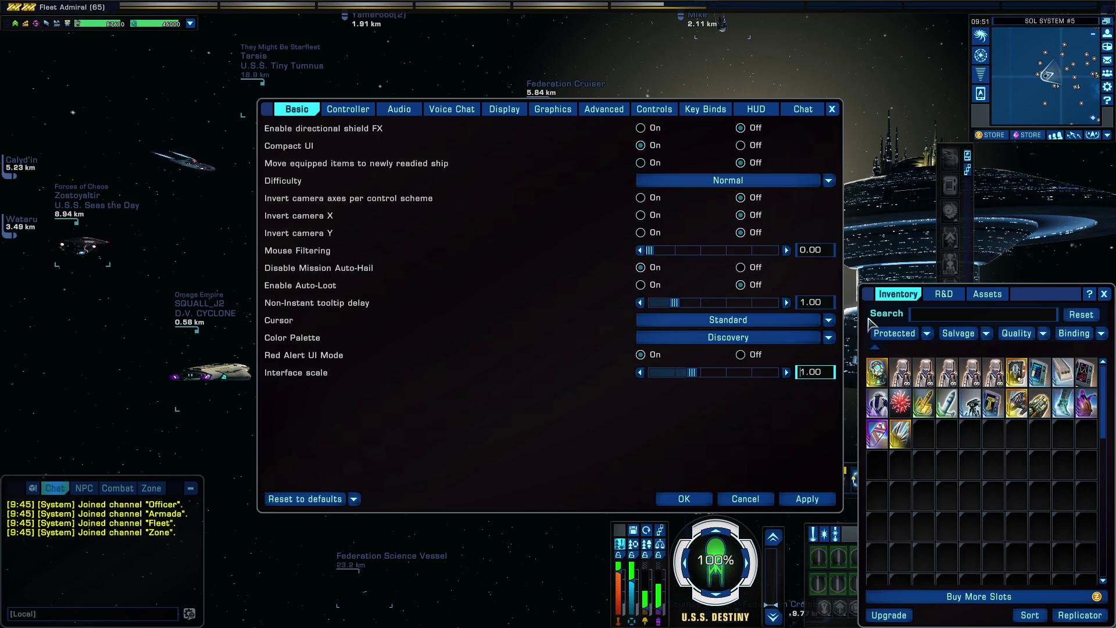
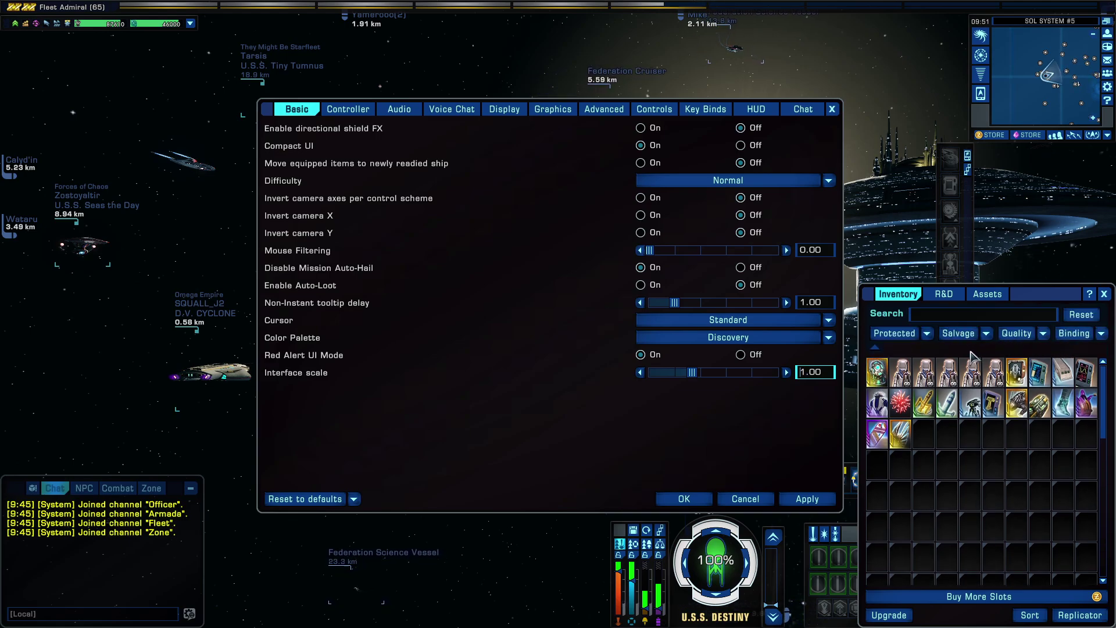
Step: Collapse the Inventory window's Search bar into a compact Filters header above the items
{"action": "left_click", "coordinate": [878, 351]}
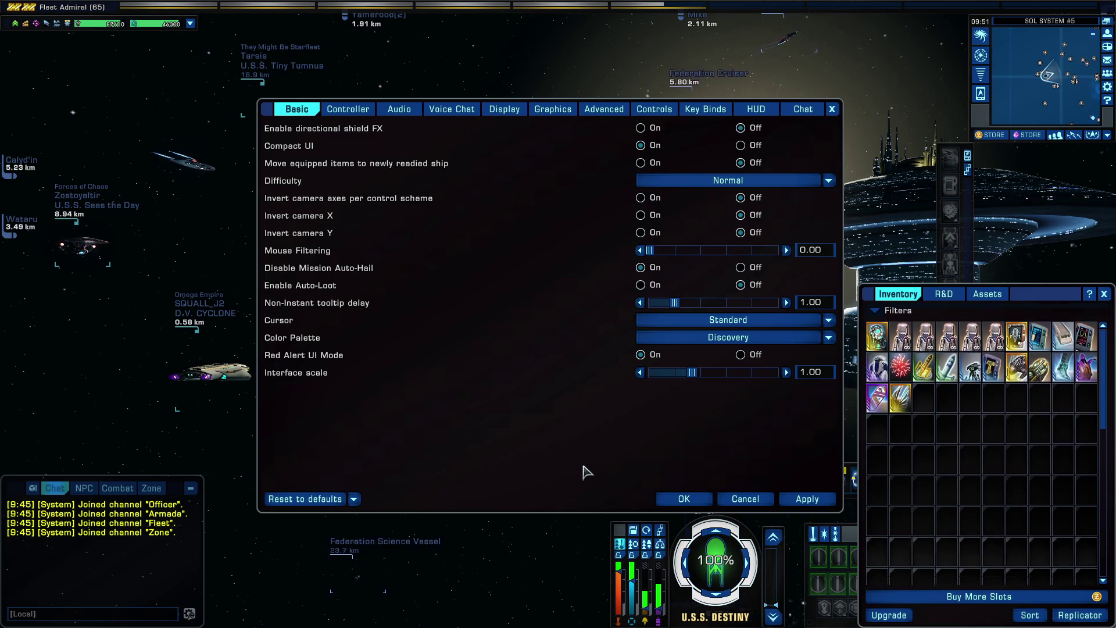